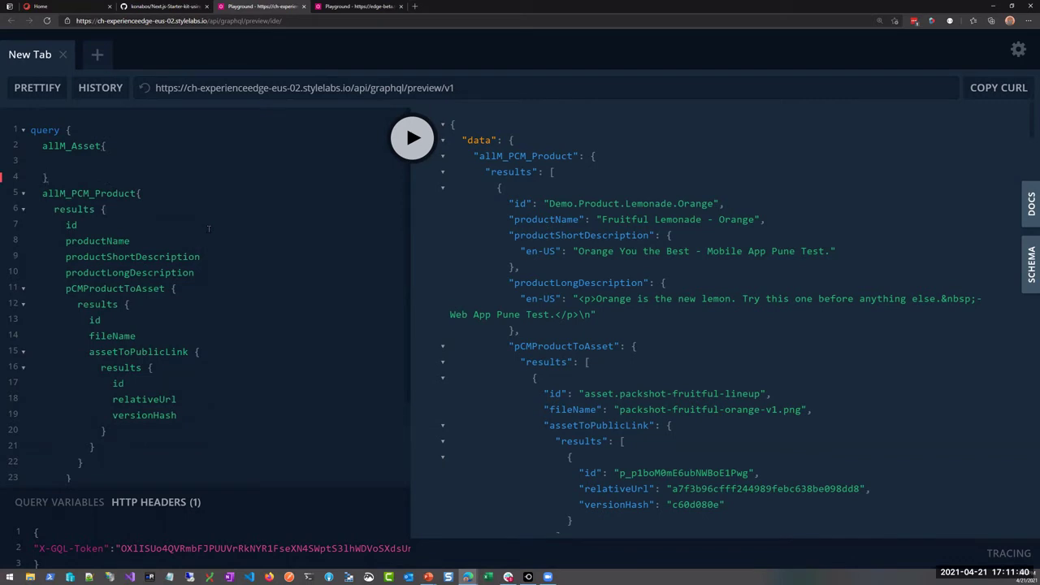
Step: Remove the empty allM_Asset block from the preview query and run the remaining allM_PCM_Product query
key(shift+Up)
key(shift+Up)
key(shift+Home)
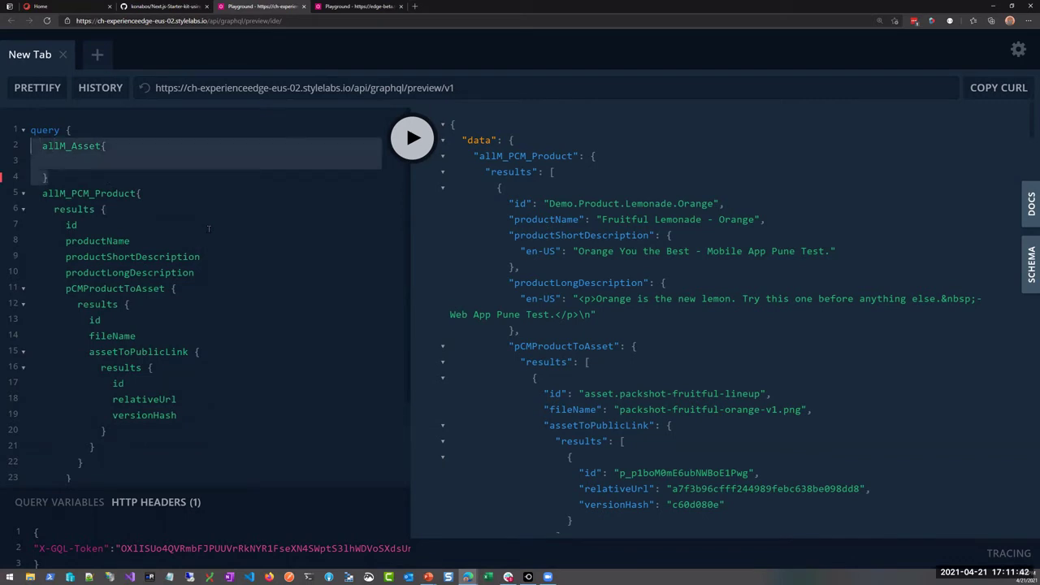
key(BackSpace)
key(BackSpace)
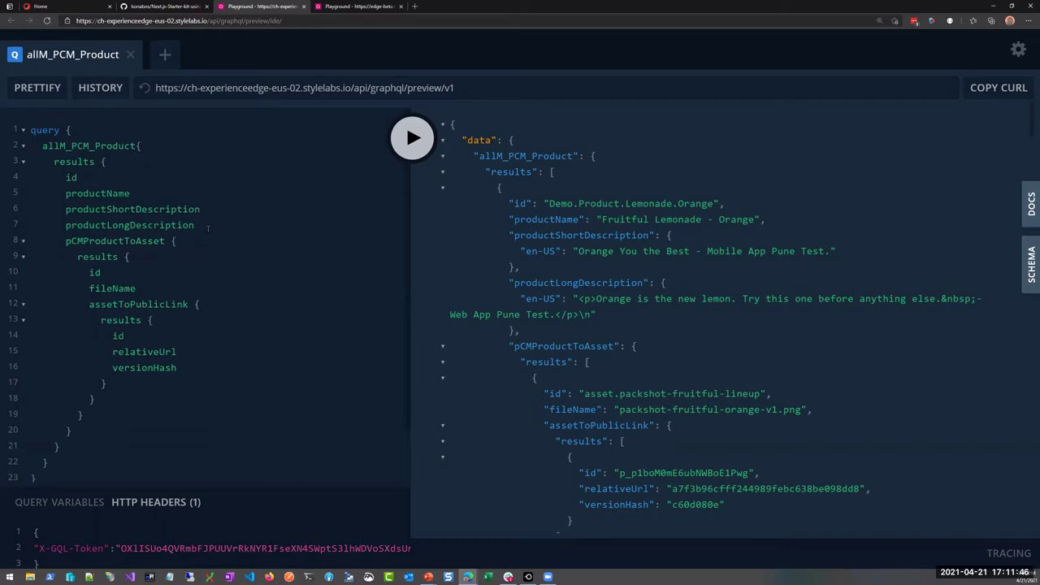
click(406, 142)
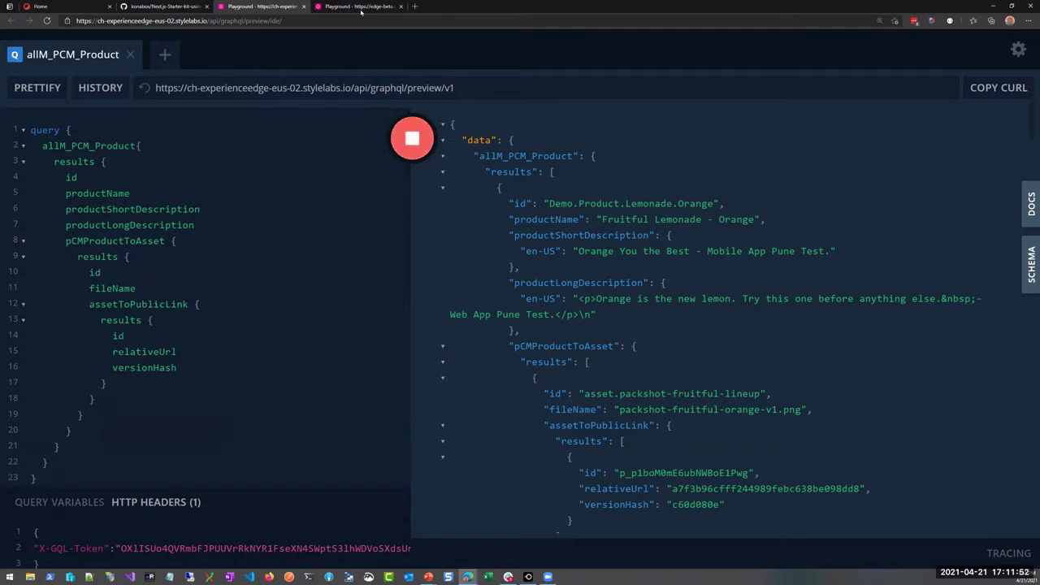
Step: Switch to the edge-beta delivery playground and collapse every product entry in its query results
click(357, 6)
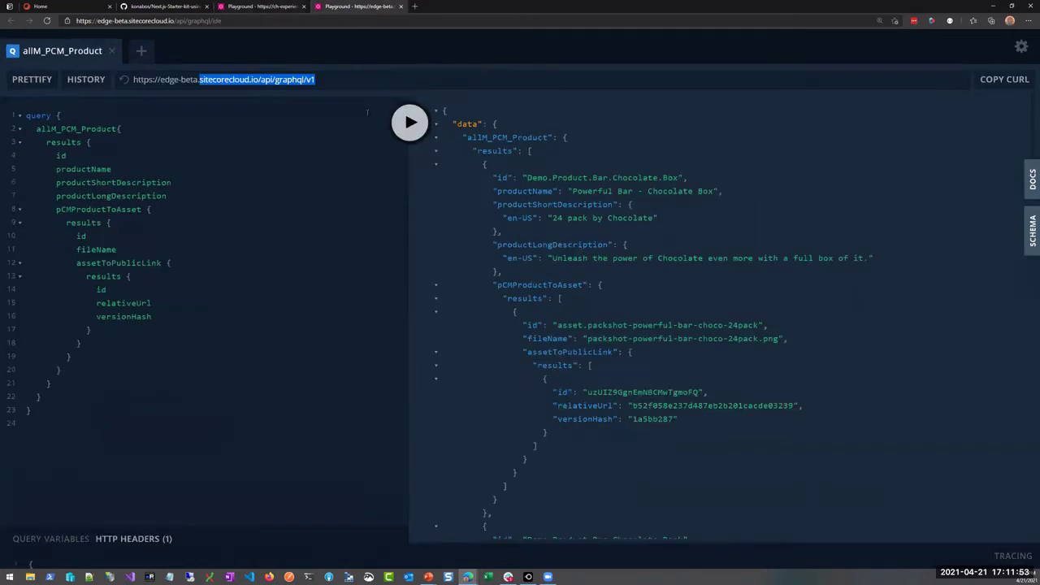
click(437, 164)
click(436, 178)
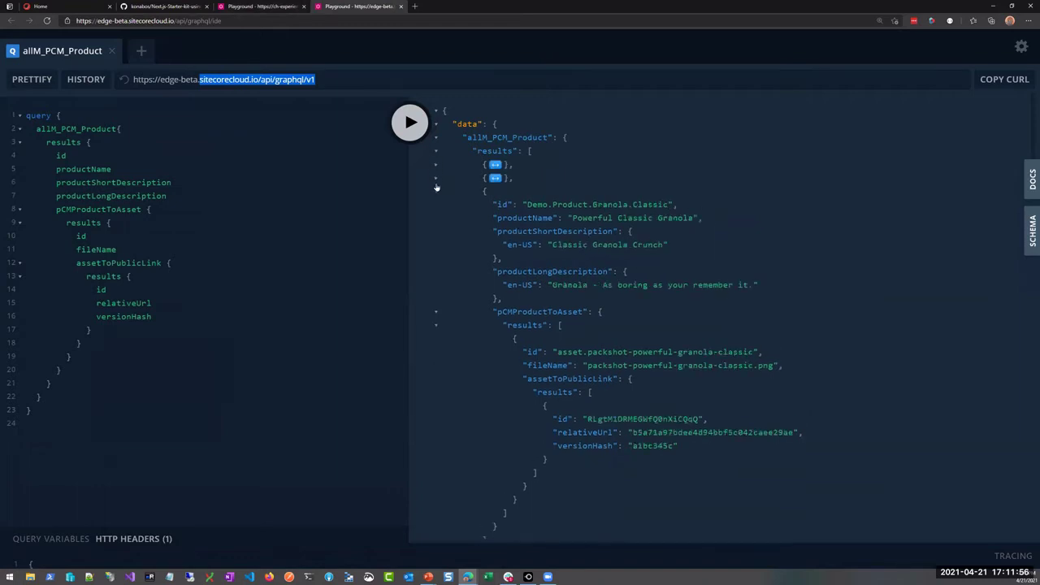
click(436, 191)
click(436, 205)
click(436, 218)
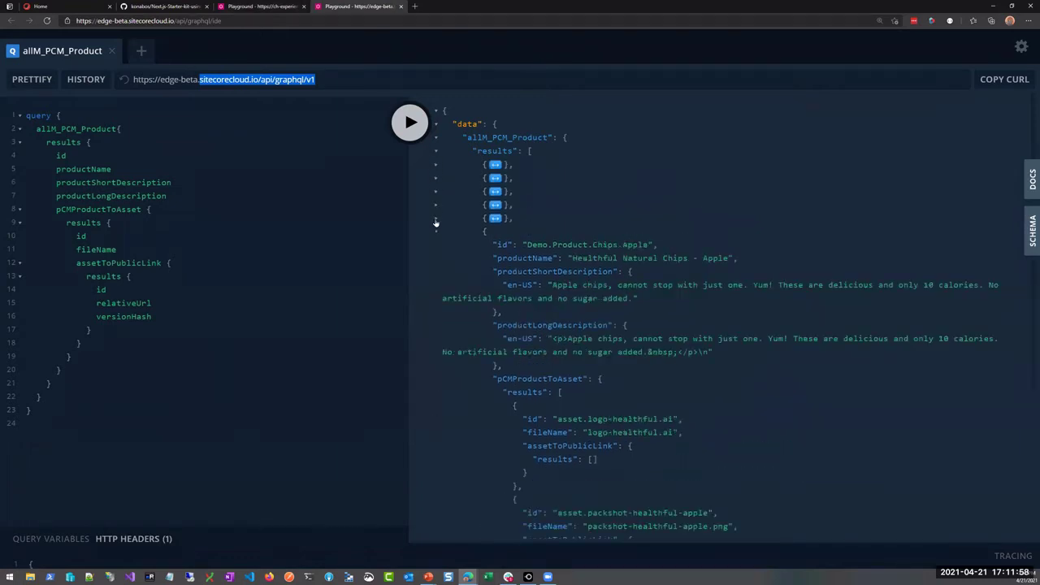
click(436, 232)
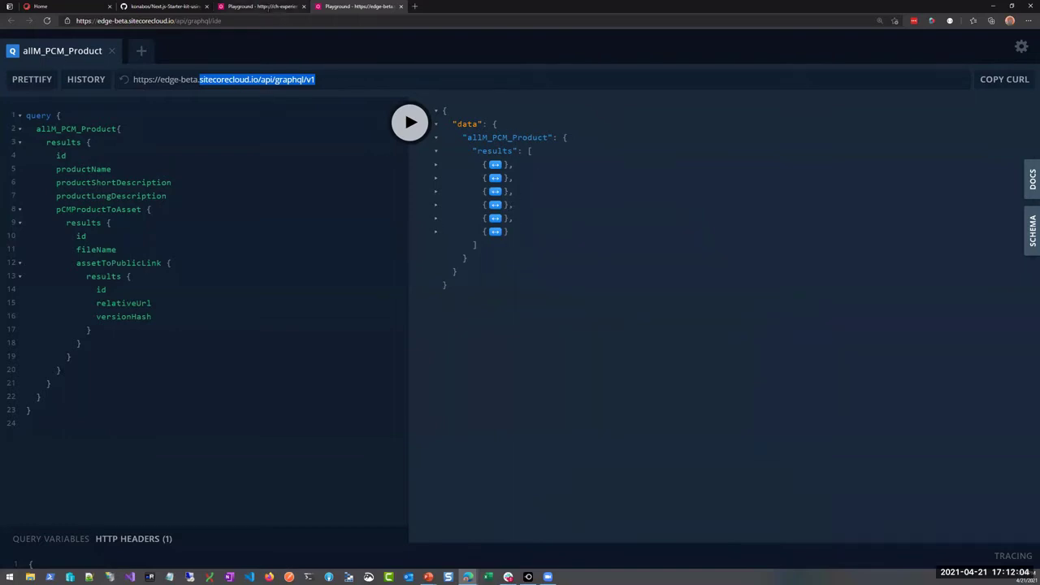
Step: Return to the preview playground and collapse its product entries one by one, through Fruitful Lemonade - Lemon
click(267, 14)
click(442, 189)
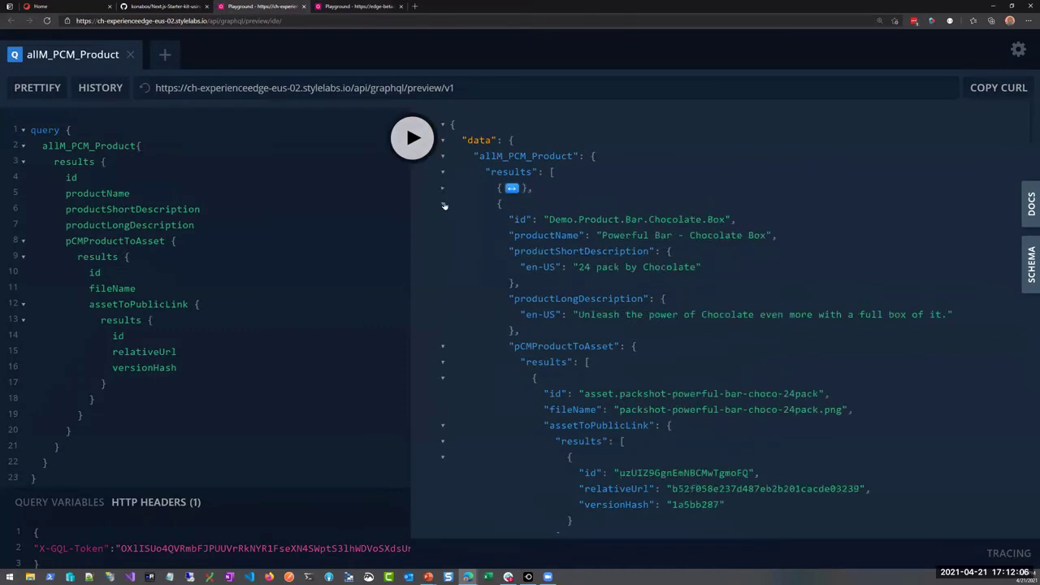
click(442, 204)
click(442, 219)
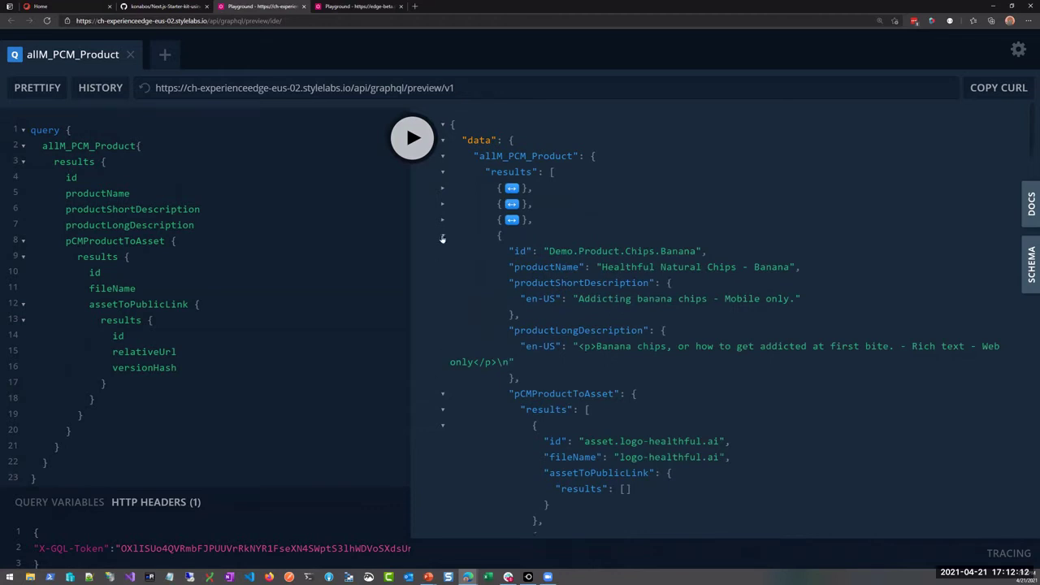
click(442, 236)
click(443, 252)
click(443, 267)
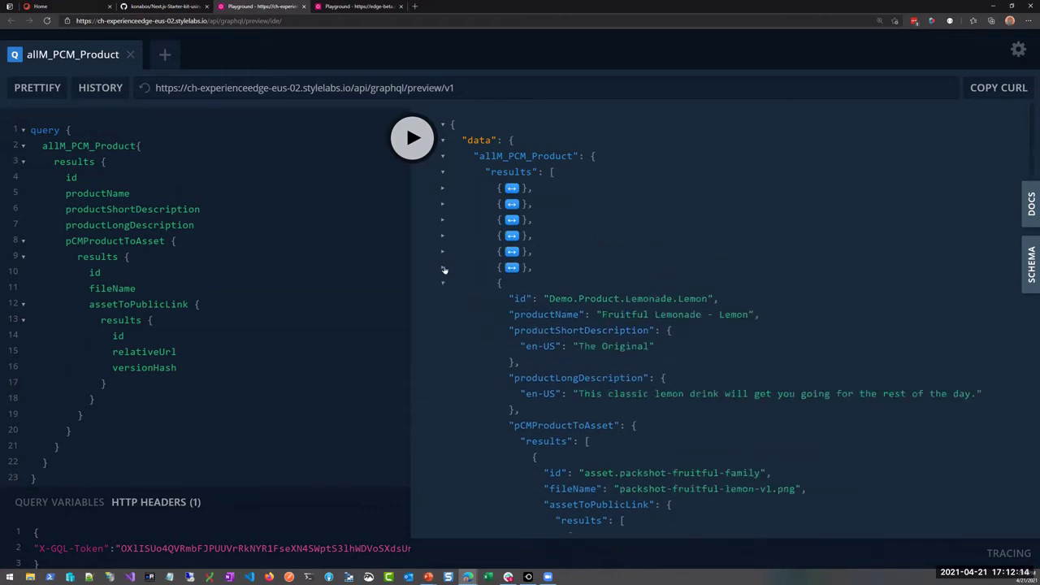
click(443, 282)
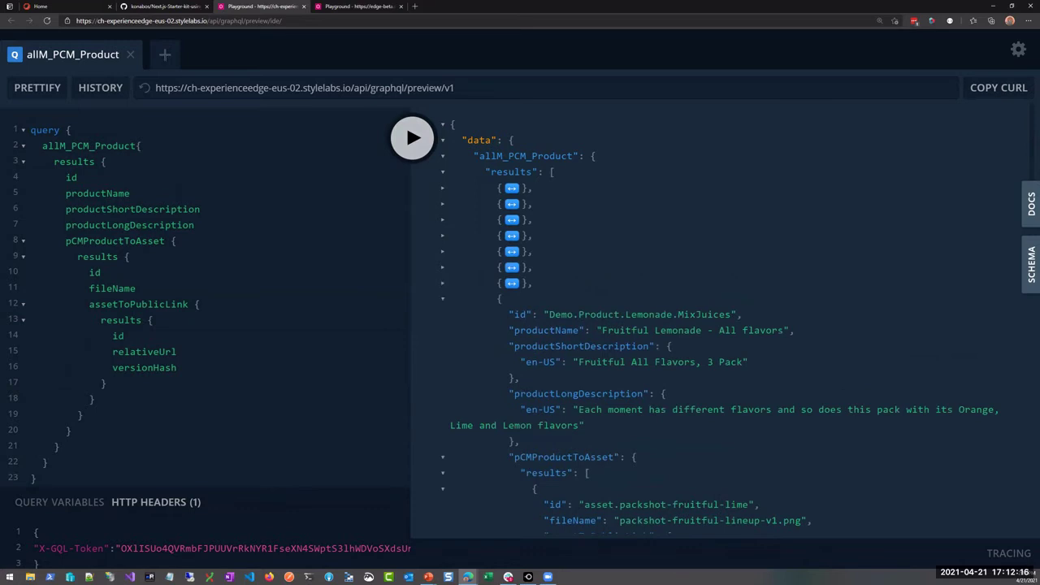
Step: Switch to Content Hub, view the product families, and open the list of all products
click(65, 6)
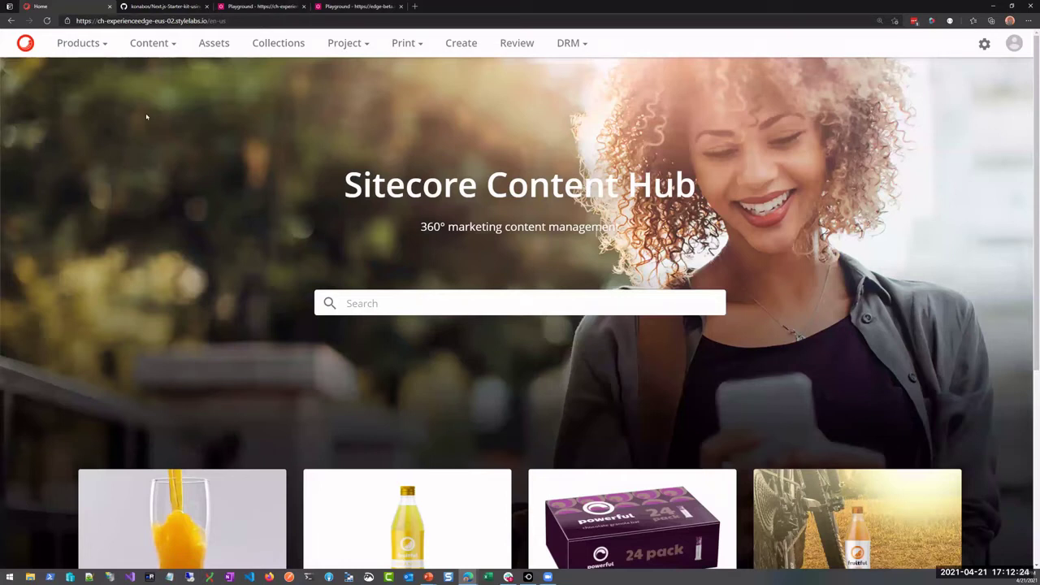
click(84, 50)
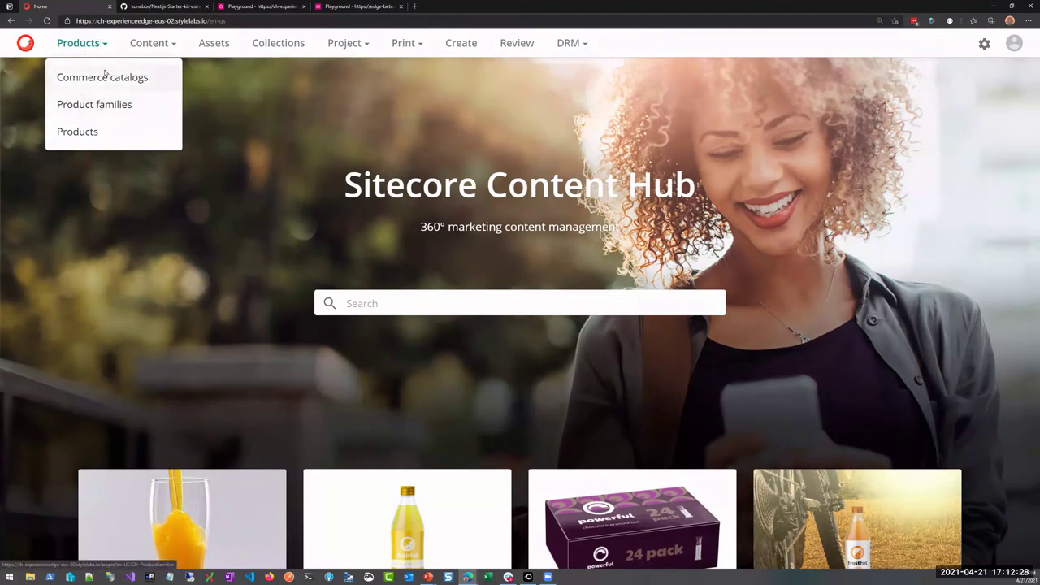
click(131, 113)
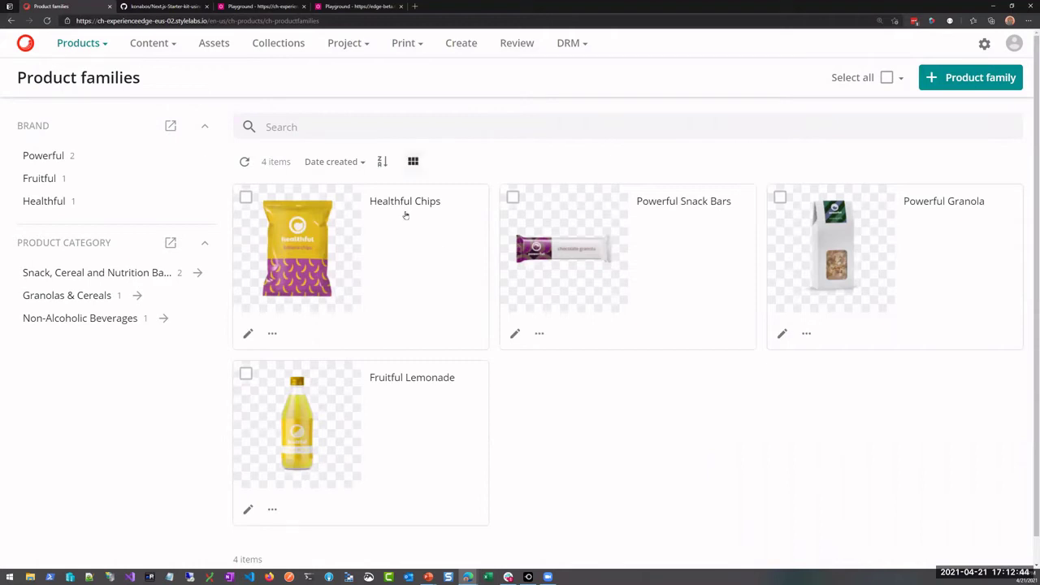
click(95, 45)
click(105, 129)
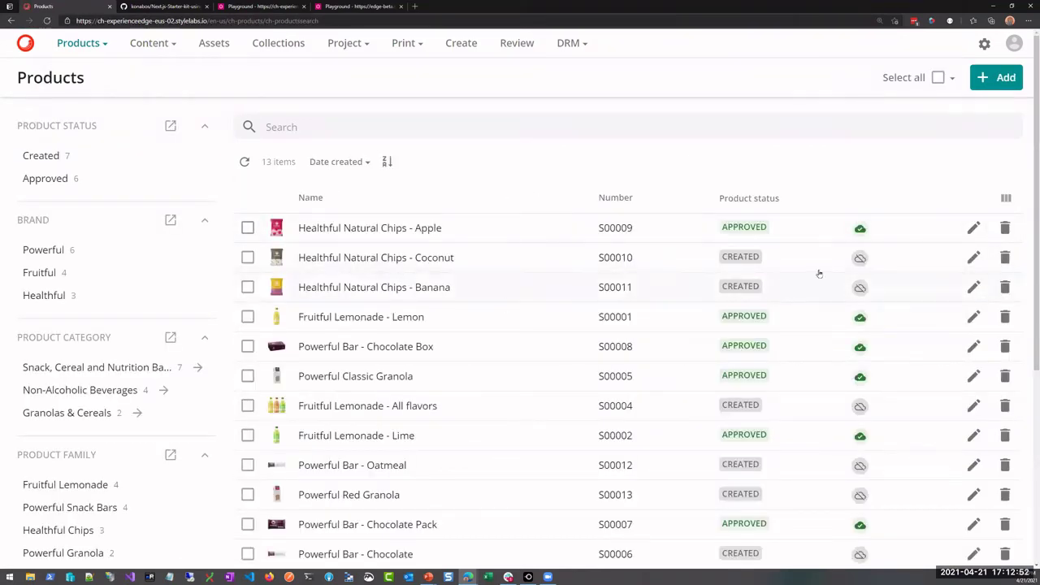
Step: Examine the product statuses and publishing indicators in the product list, including the publishing explanation for Healthful Natural Chips - Coconut
scroll(832, 269, down, 1)
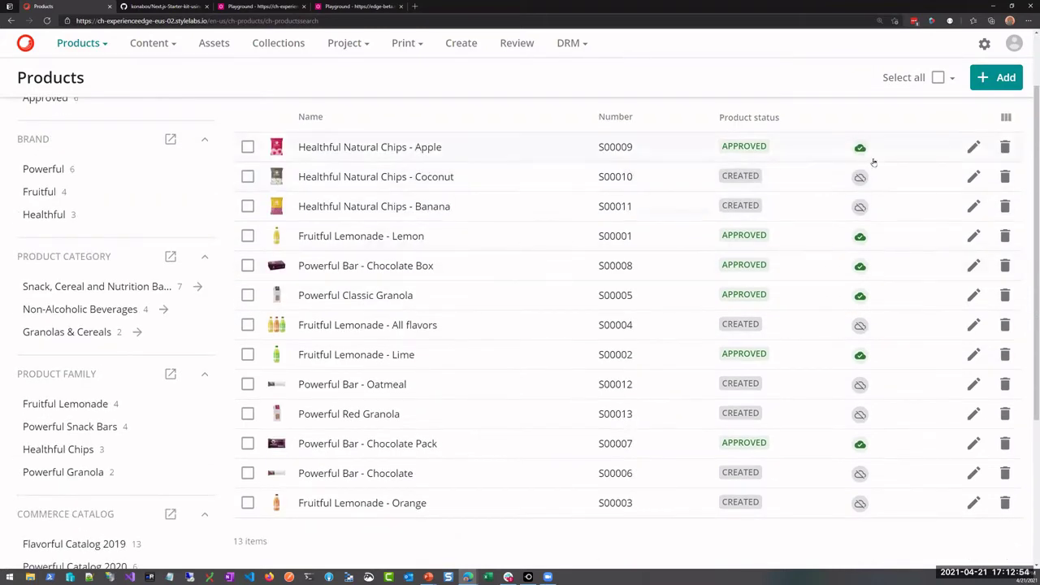
mouse_move(866, 152)
scroll(877, 239, up, 1)
scroll(878, 239, down, 1)
mouse_move(862, 179)
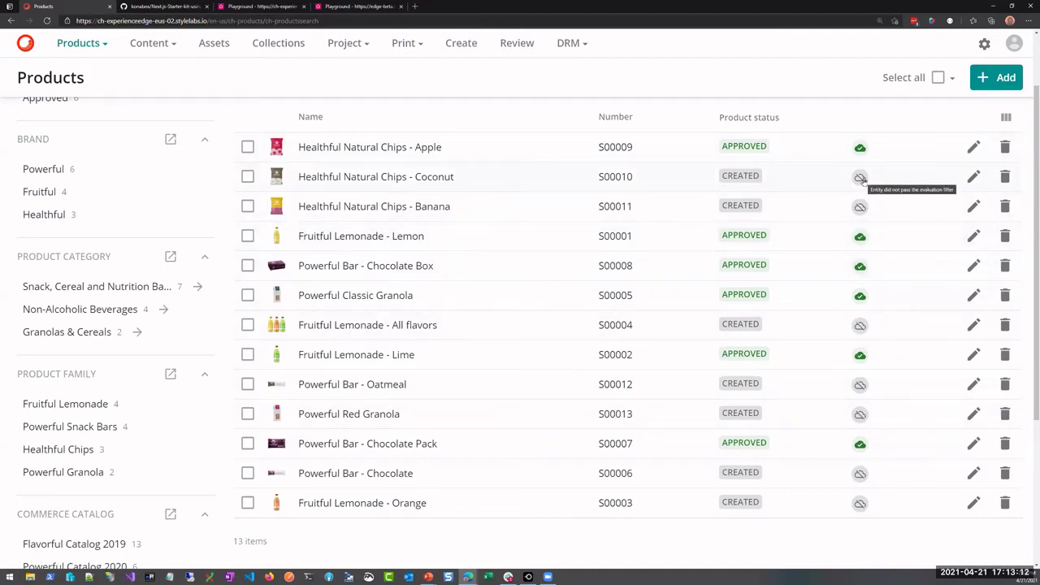
Step: Compare the commercial product status in the details of Healthful Natural Chips - Apple and Healthful Natural Chips - Coconut
click(426, 150)
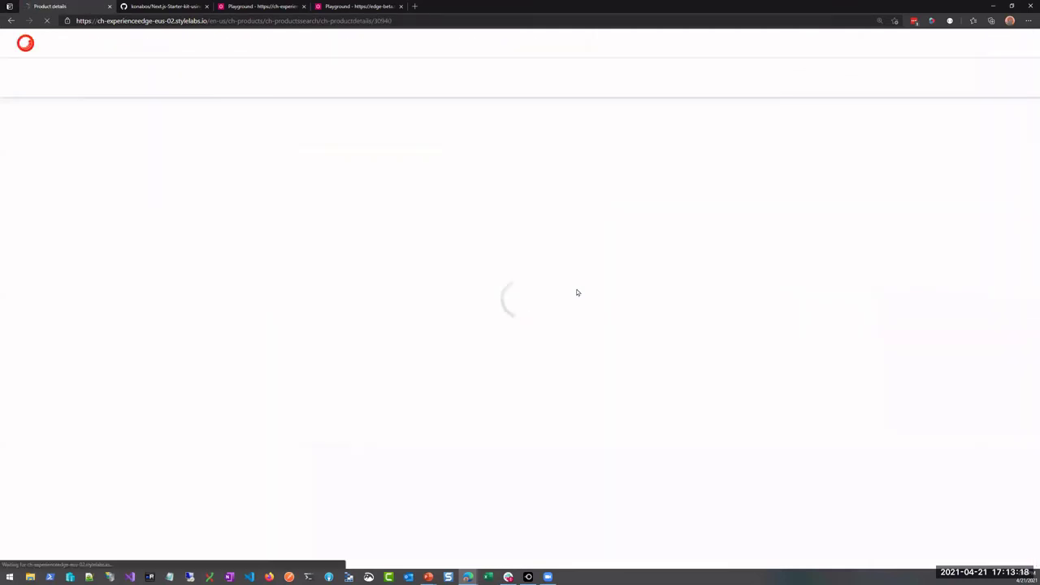
scroll(577, 291, down, 3)
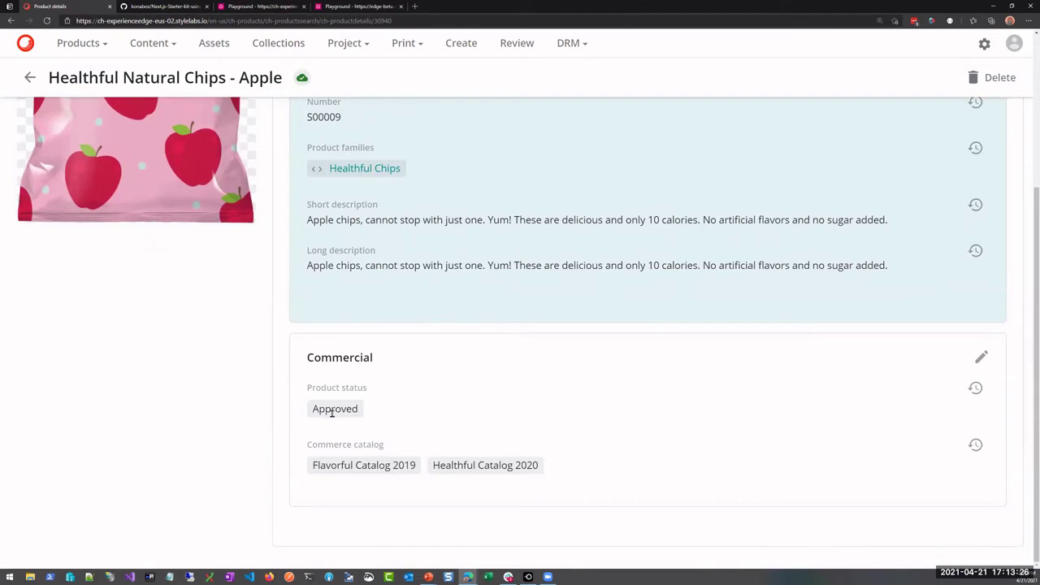
click(30, 78)
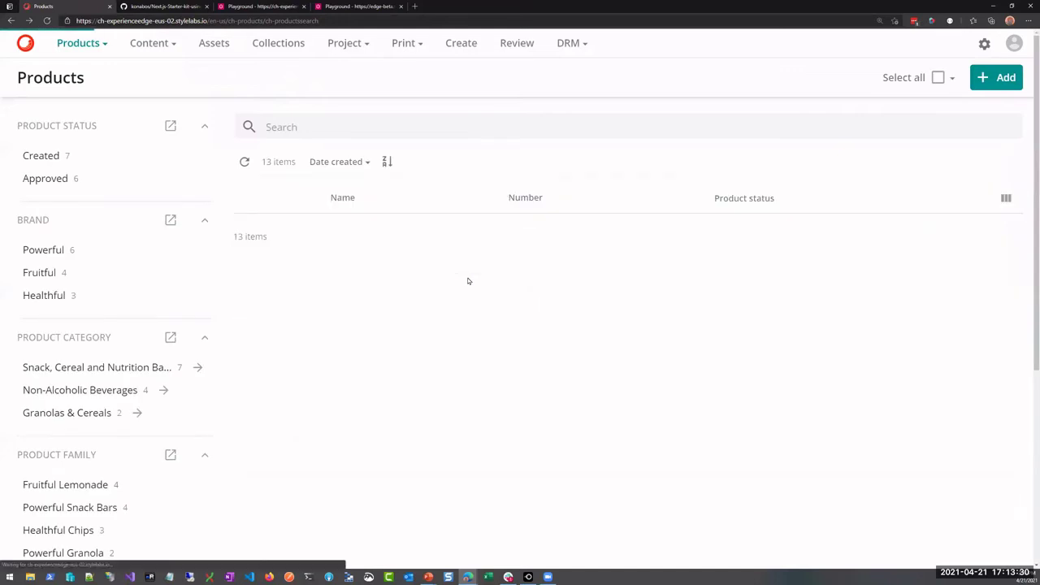
click(397, 259)
scroll(486, 353, down, 2)
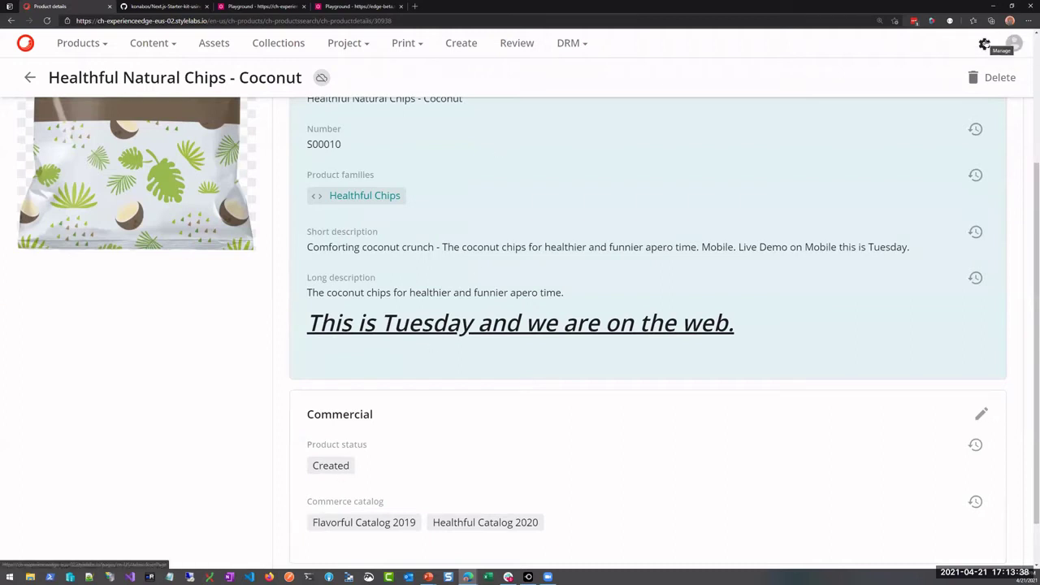
Step: Open the Delivery platform configuration from the Manage area
click(984, 44)
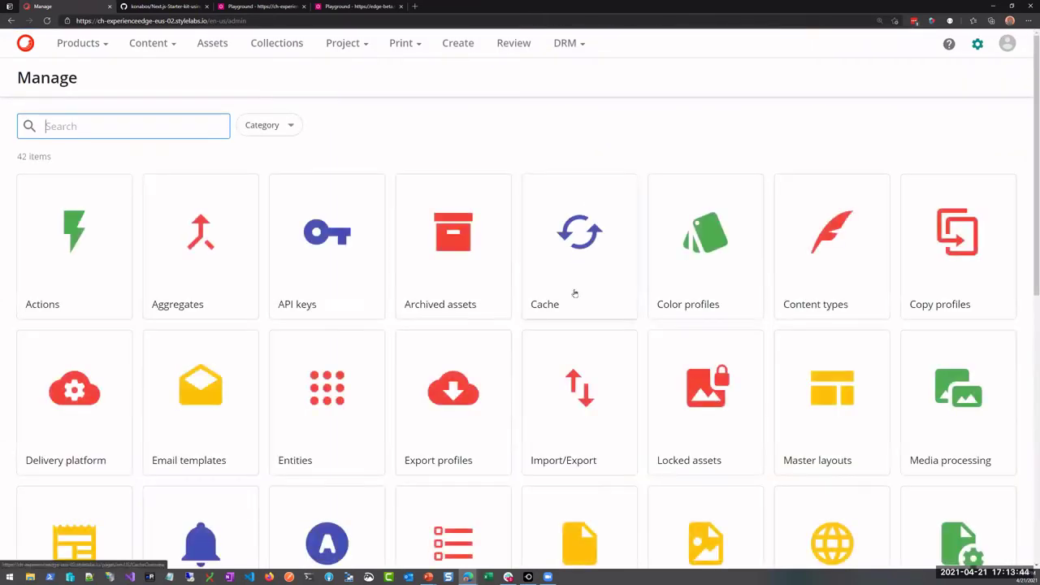
scroll(476, 342, down, 1)
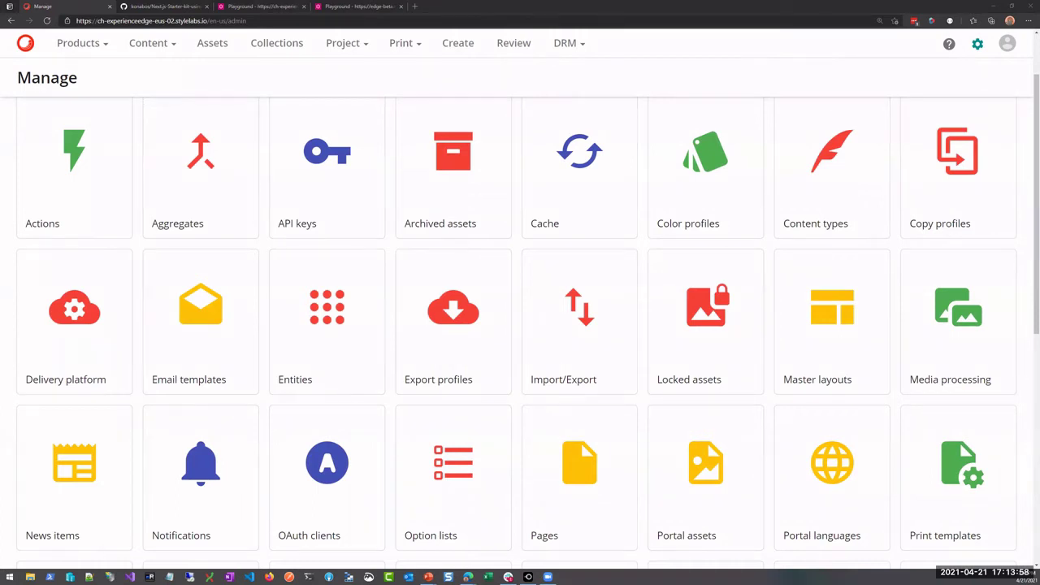
click(55, 337)
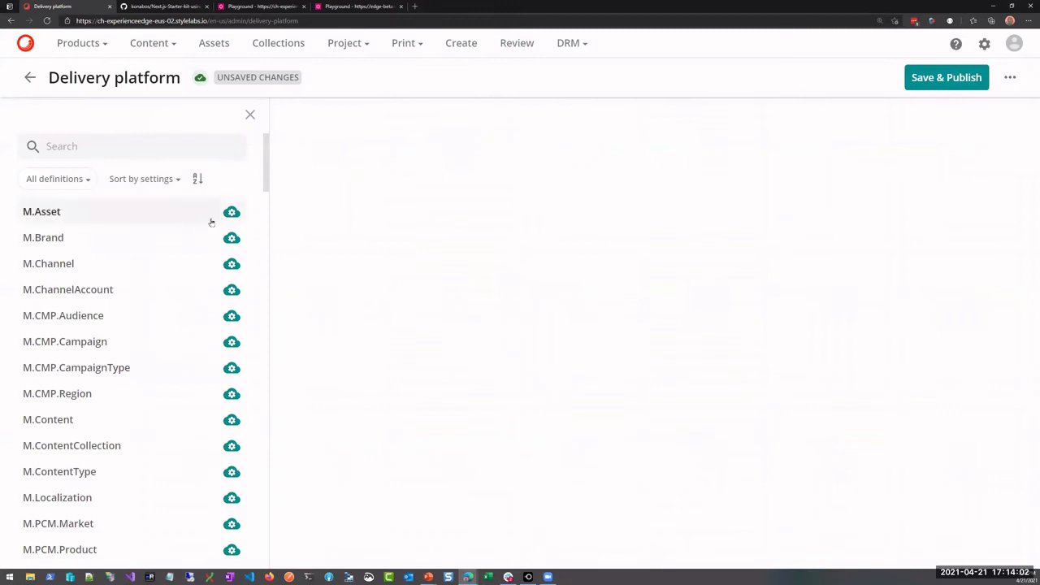
Step: Review the M.Asset delivery settings, including its publishing conditions and scheduled delivery date options, and close them without changes
click(231, 212)
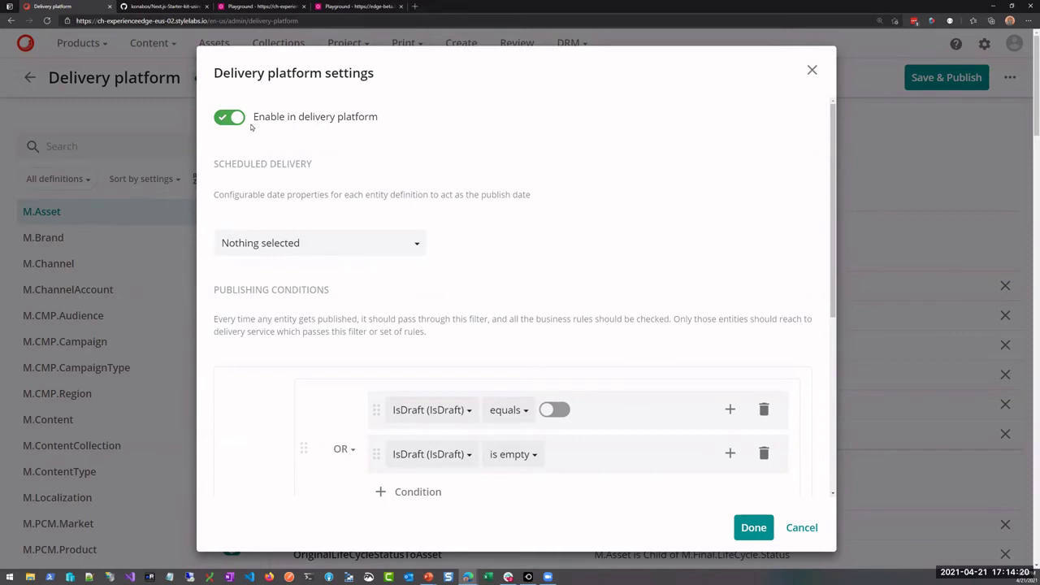
scroll(258, 130, down, 2)
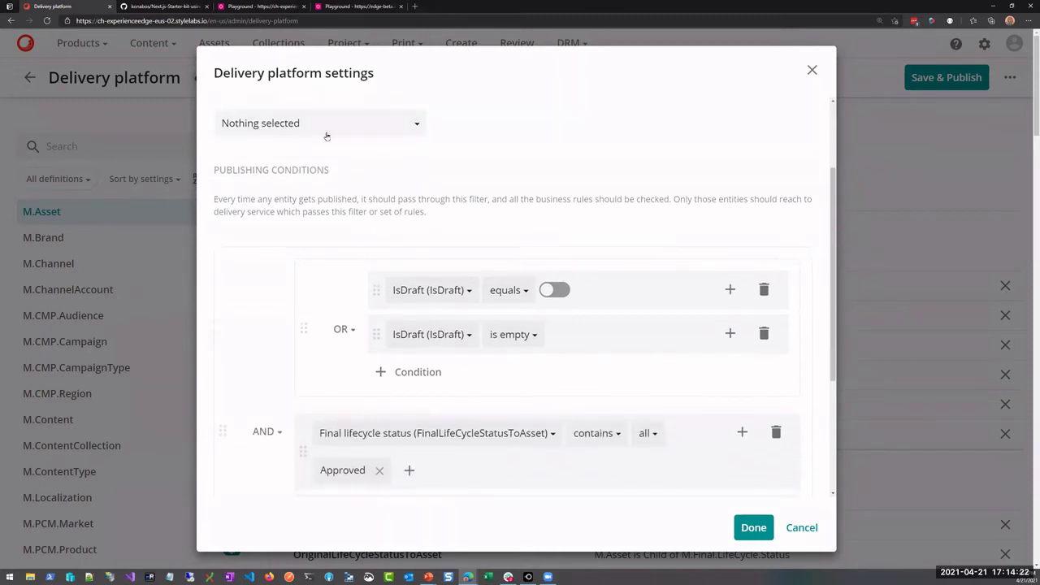
scroll(371, 365, down, 1)
scroll(422, 421, down, 1)
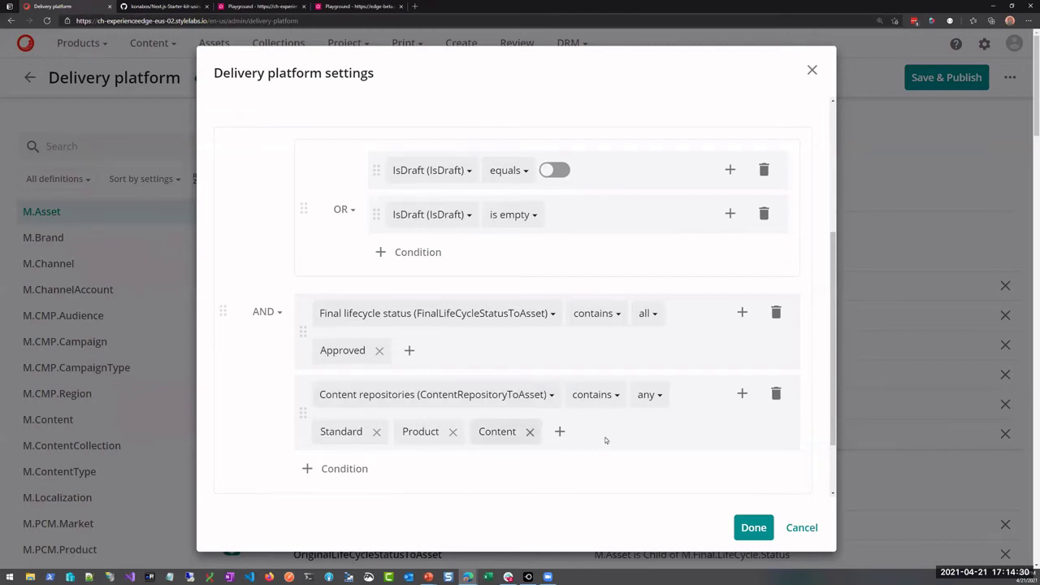
scroll(367, 346, up, 3)
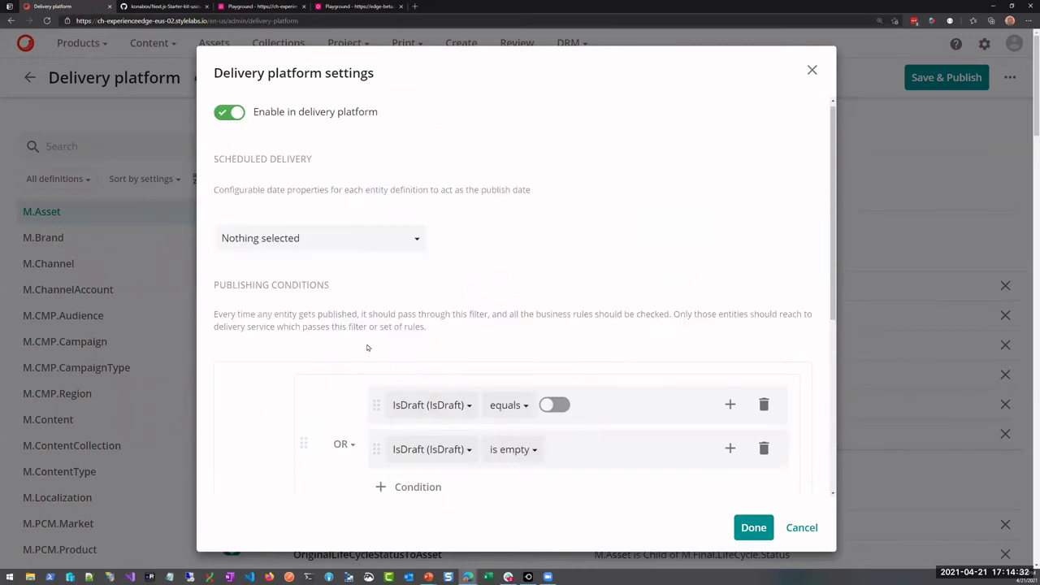
click(320, 246)
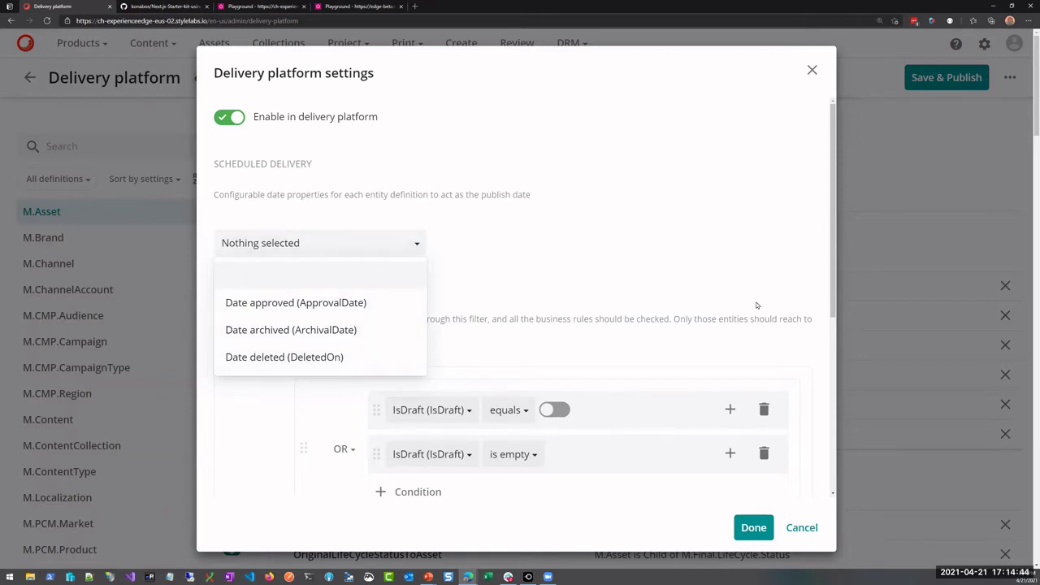
click(801, 529)
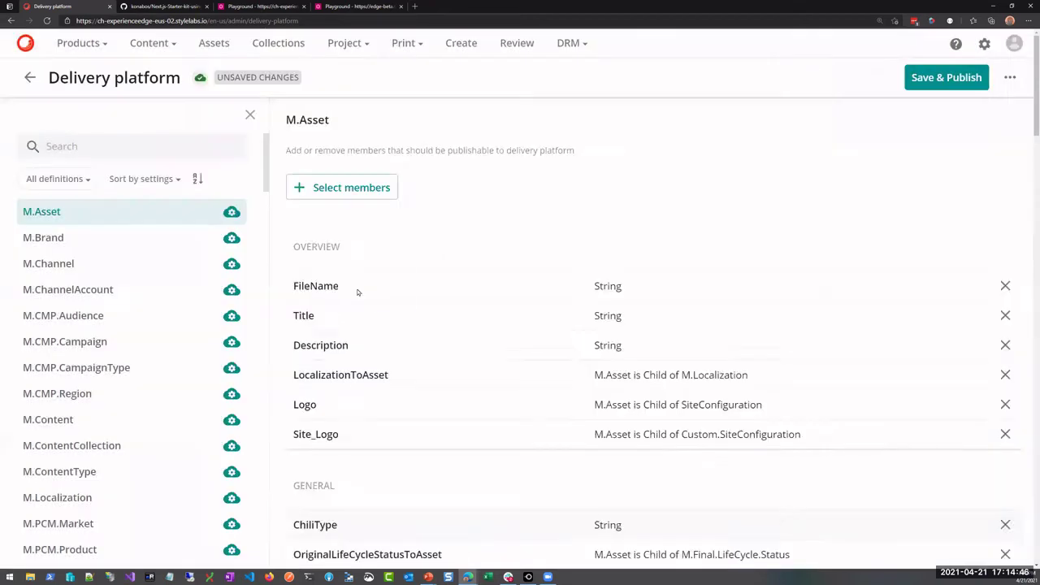
Step: Review the publishing conditions of M.PCM.Product, close them without changes, and look through the remaining entity definitions
click(232, 550)
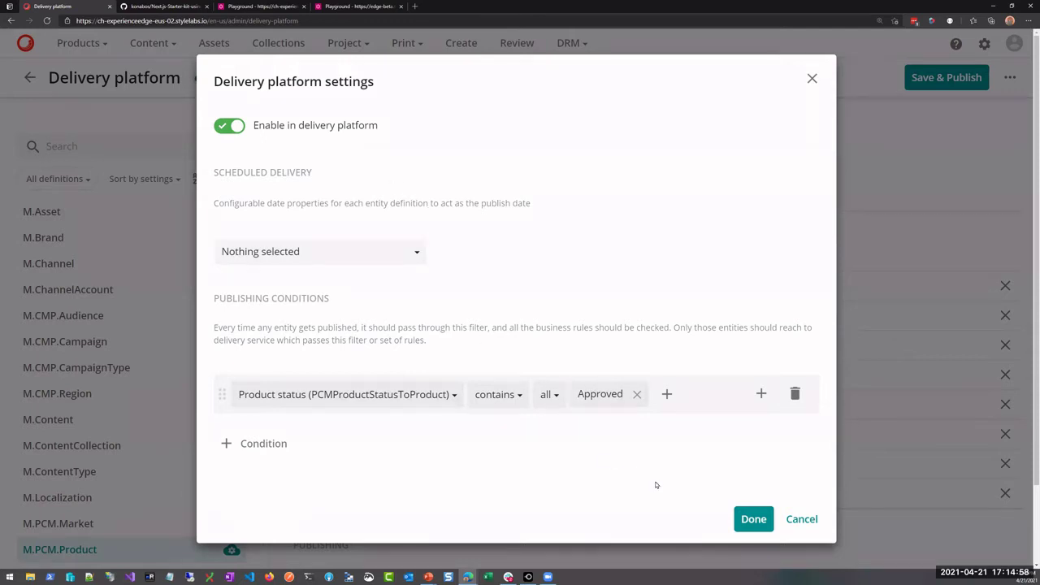
click(793, 521)
scroll(136, 427, down, 6)
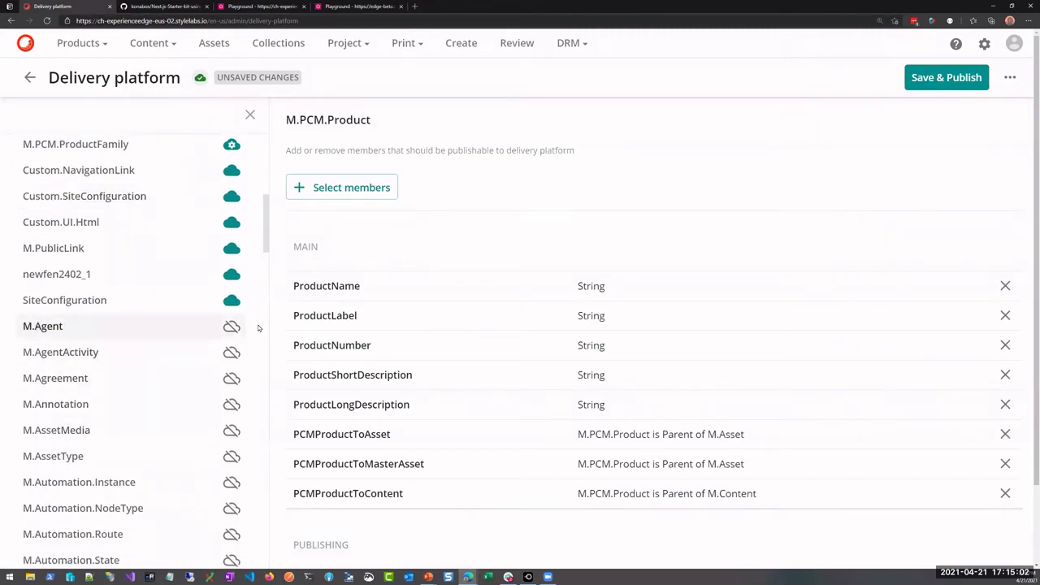
scroll(235, 361, down, 3)
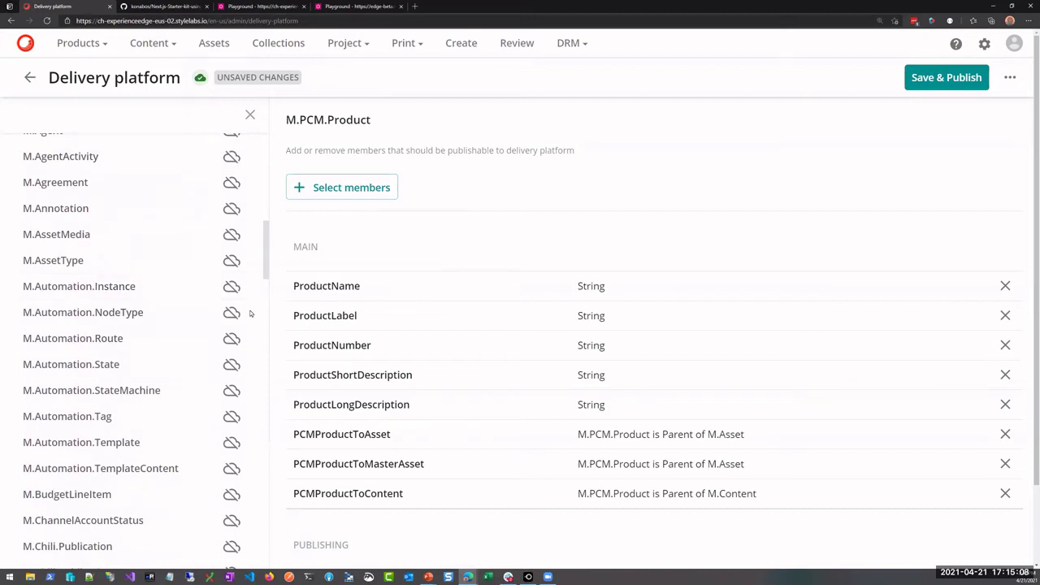
Step: Open the content Work page and review all work items across the draft, in progress and final life cycle statuses
click(79, 46)
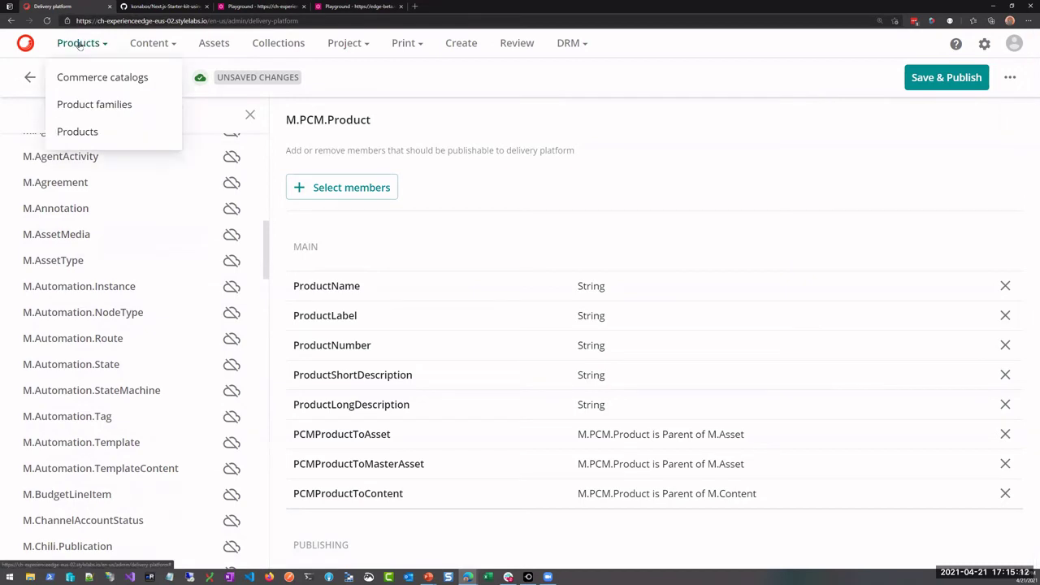
click(143, 44)
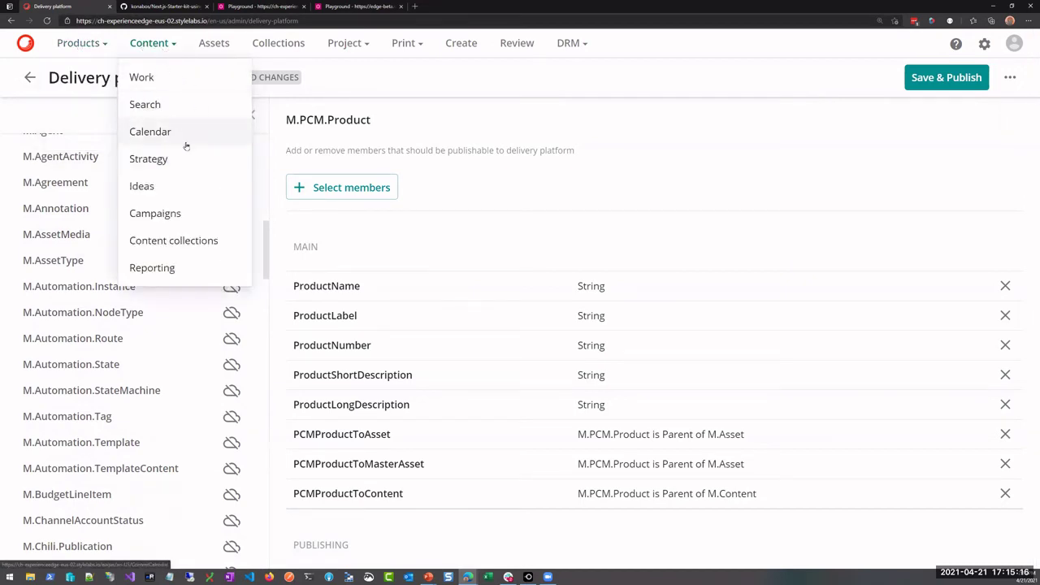
click(174, 82)
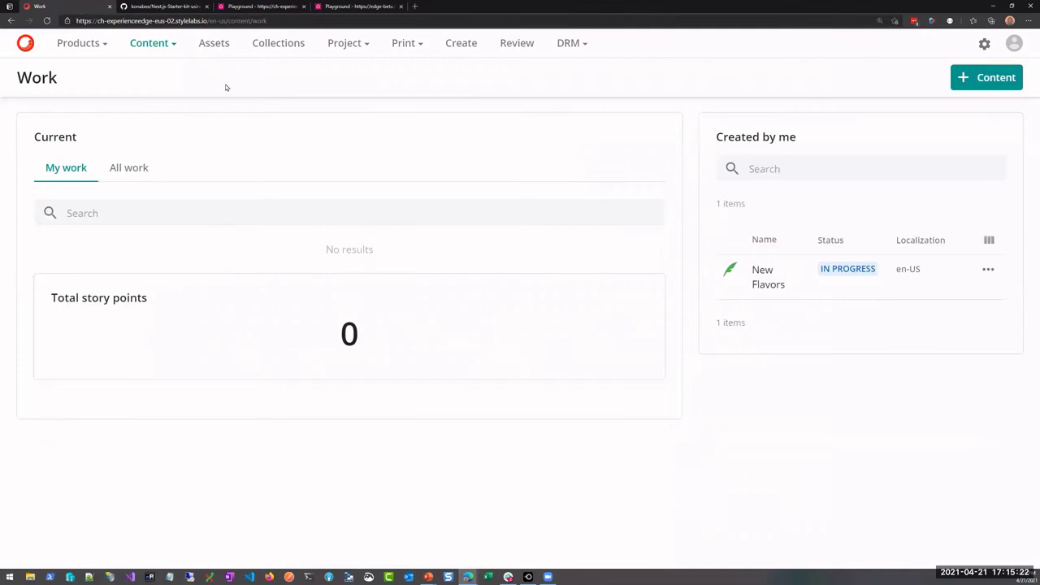
click(144, 171)
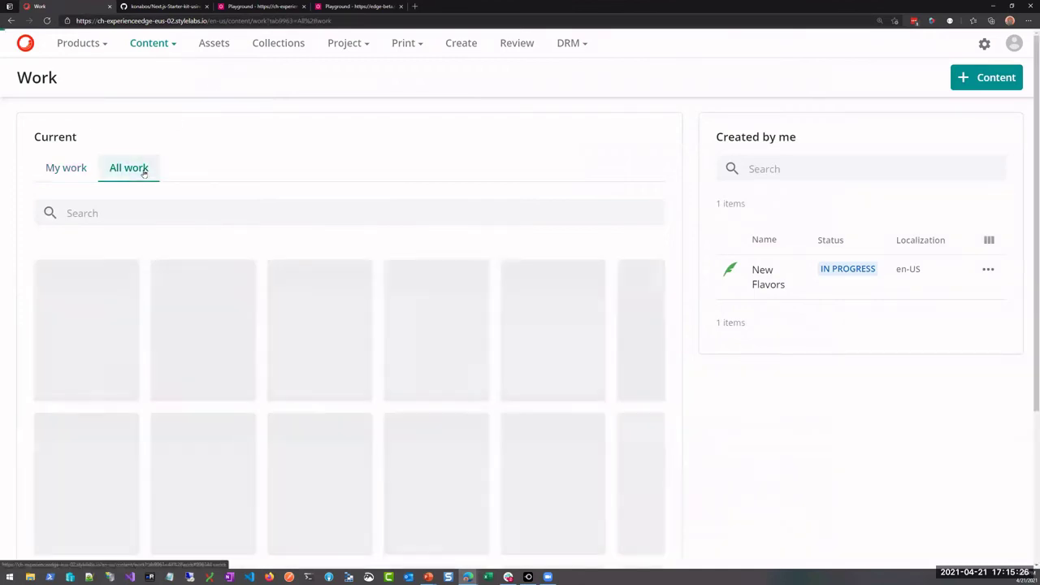
scroll(277, 244, down, 2)
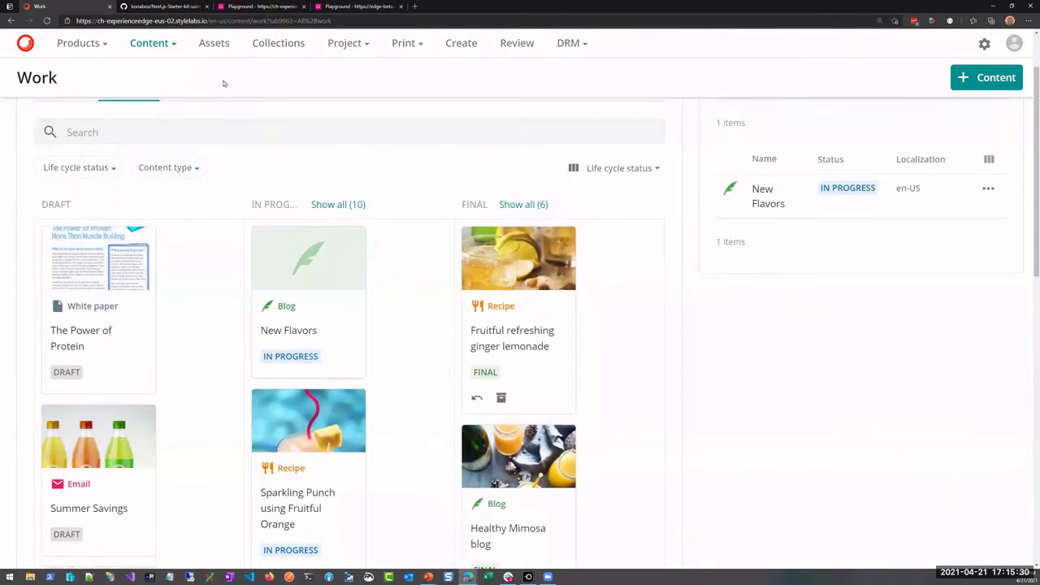
scroll(226, 88, down, 2)
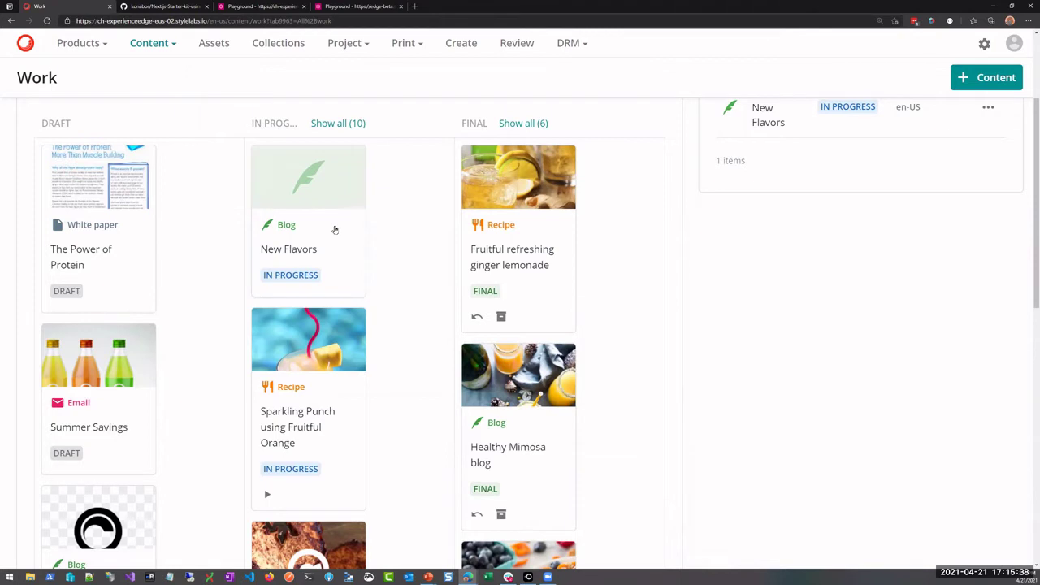
Step: Open the Assets library, and switch to the presentation's GraphQL slide
click(222, 49)
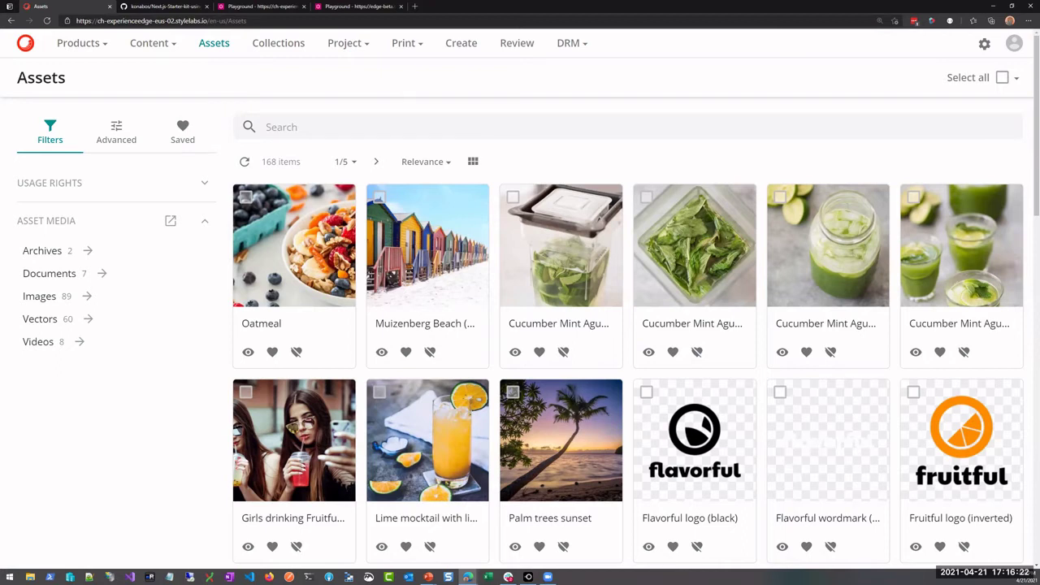
key(alt+Tab)
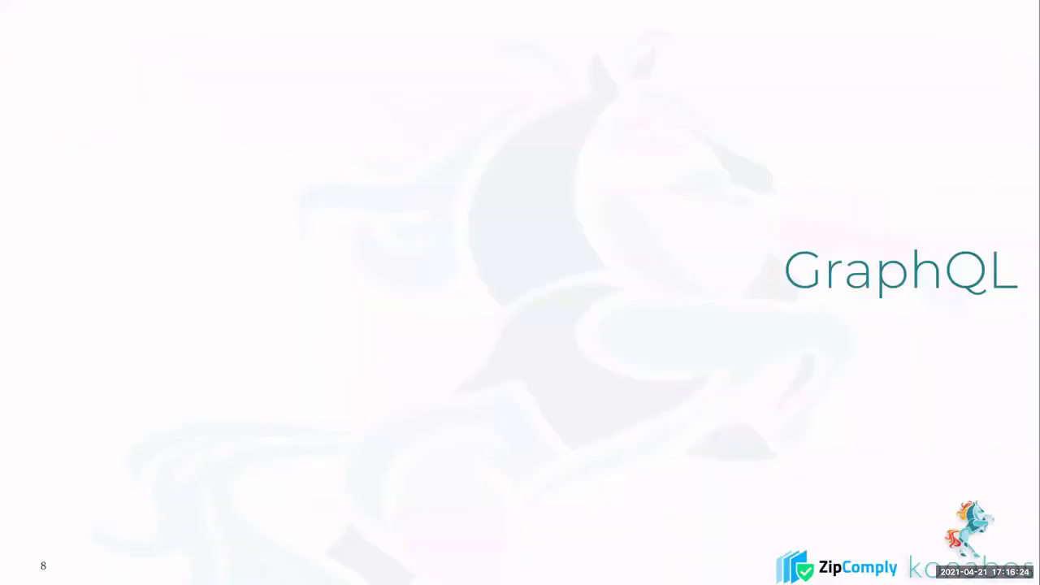